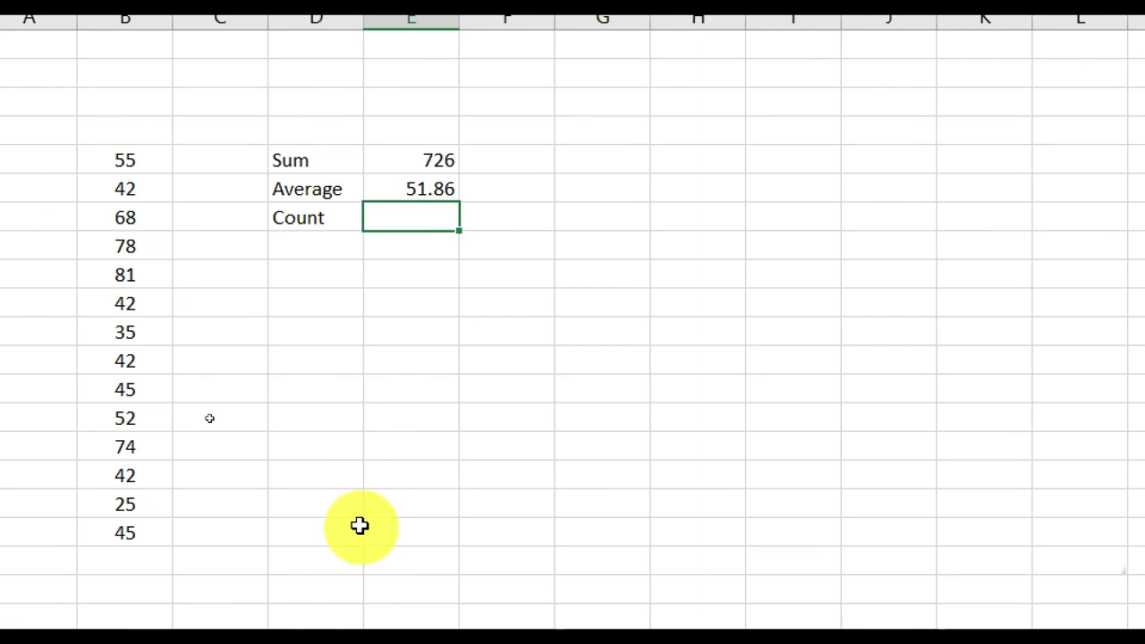
Step: Enter a COUNT formula in cell E7 that covers the numbers in B5:B18
{"action": "type", "text": "vp"}
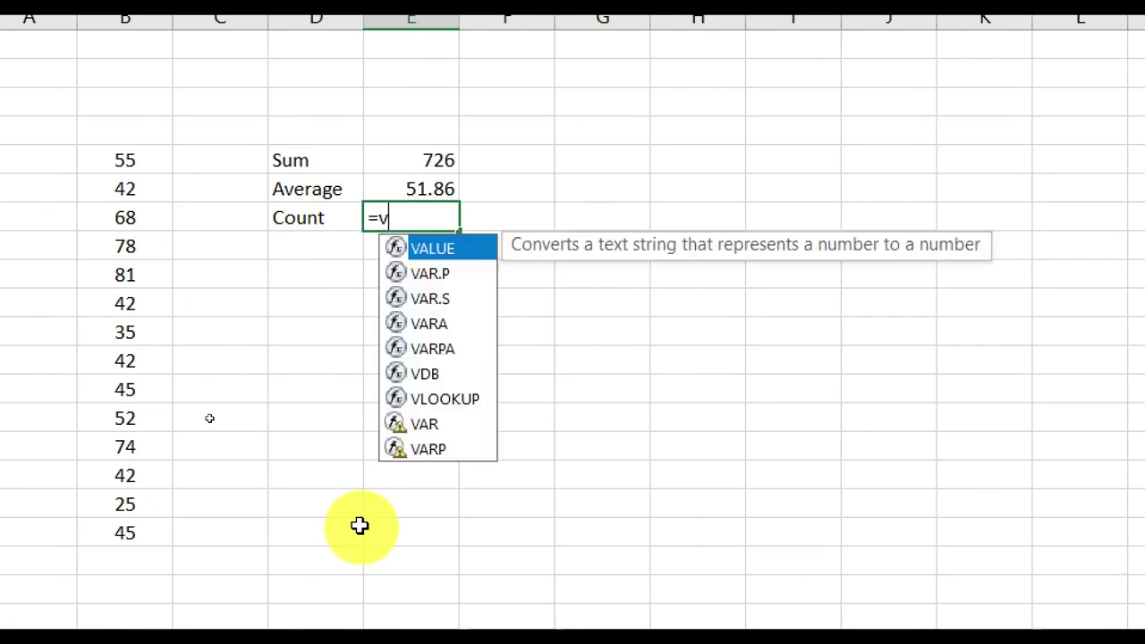
{"action": "key", "text": "BackSpace"}
{"action": "key", "text": "BackSpace"}
{"action": "type", "text": "count"}
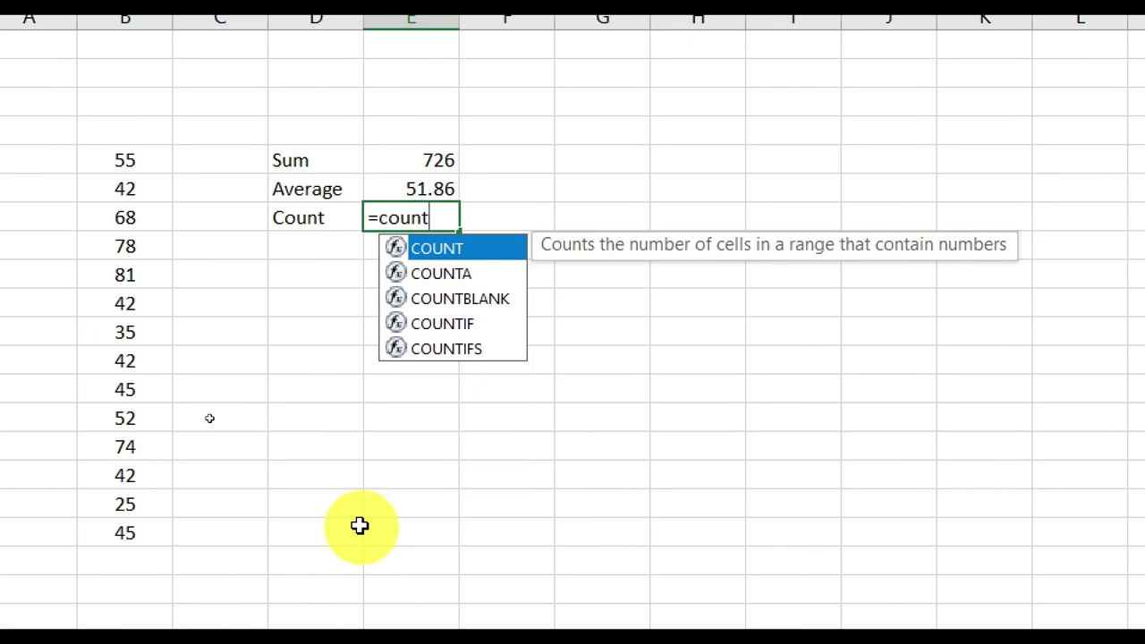
{"action": "type", "text": "("}
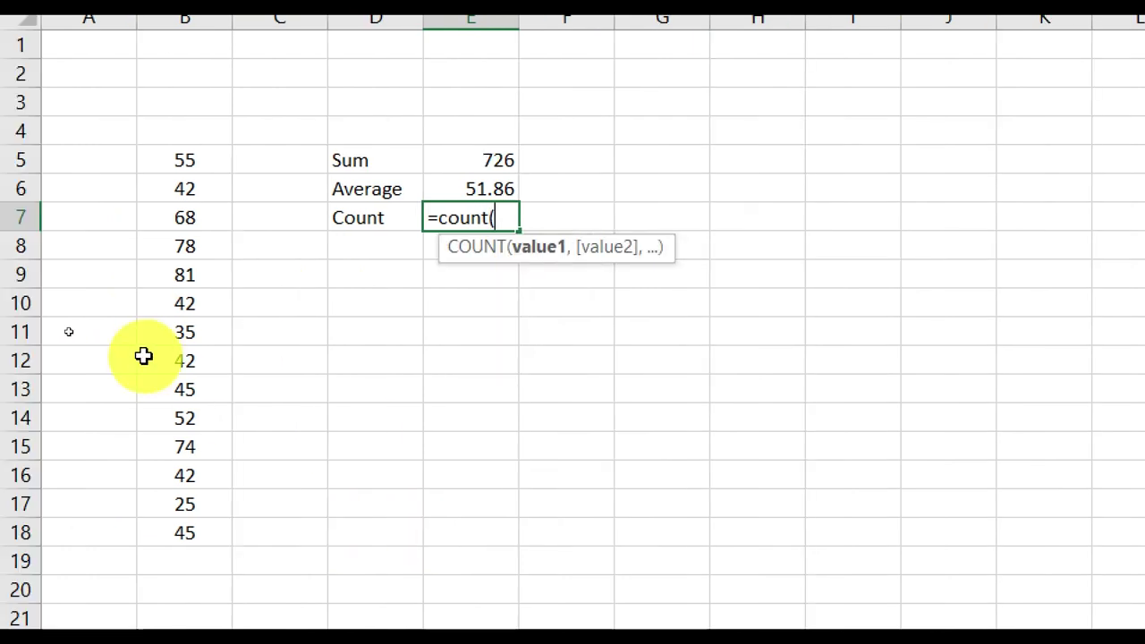
{"action": "left_click_drag", "start_coordinate": [161, 155], "coordinate": [200, 526]}
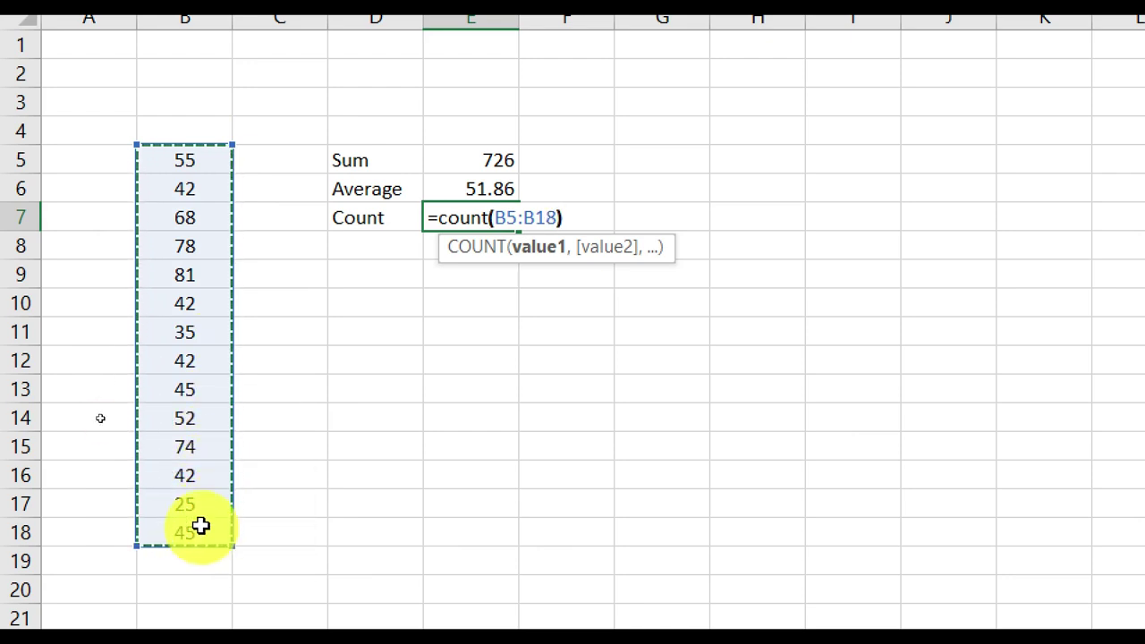
{"action": "type", "text": ")"}
{"action": "key", "text": "Return"}
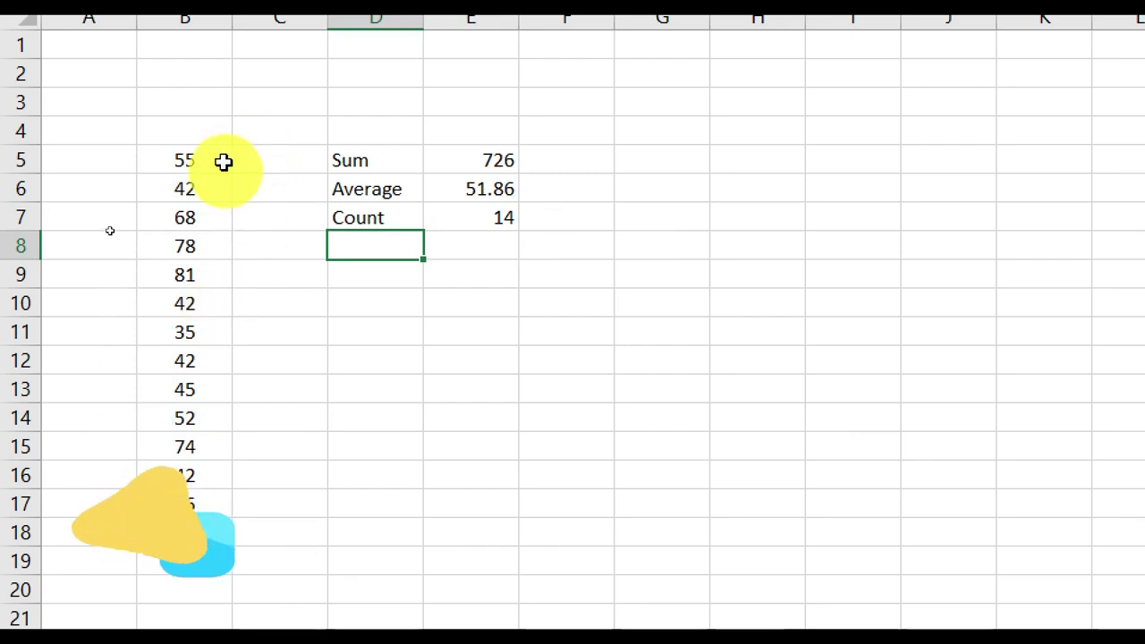
Step: Label cell D8 below Count as "Min"
{"action": "type", "text": "Miminum"}
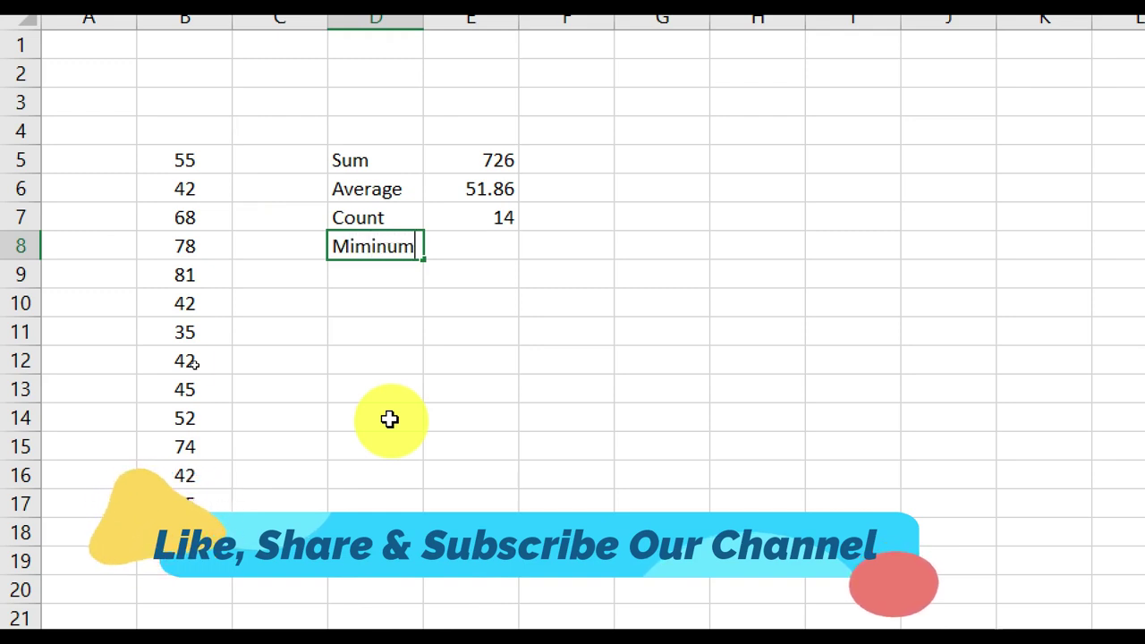
{"action": "key", "text": "Tab"}
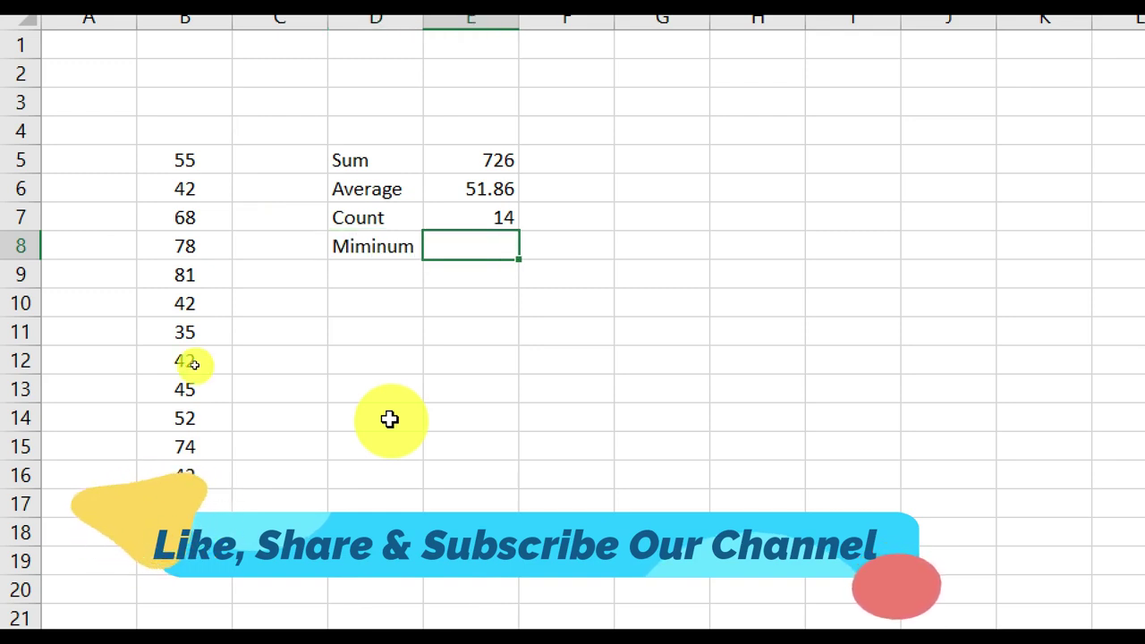
{"action": "key", "text": "Left"}
{"action": "type", "text": "M"}
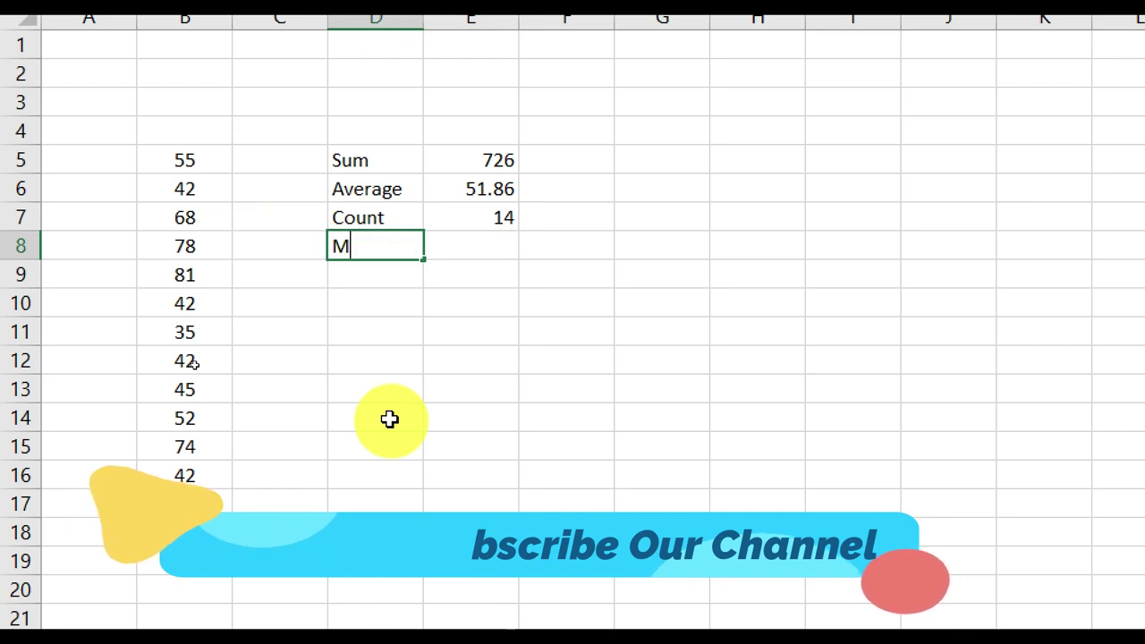
{"action": "type", "text": "in"}
{"action": "key", "text": "Tab"}
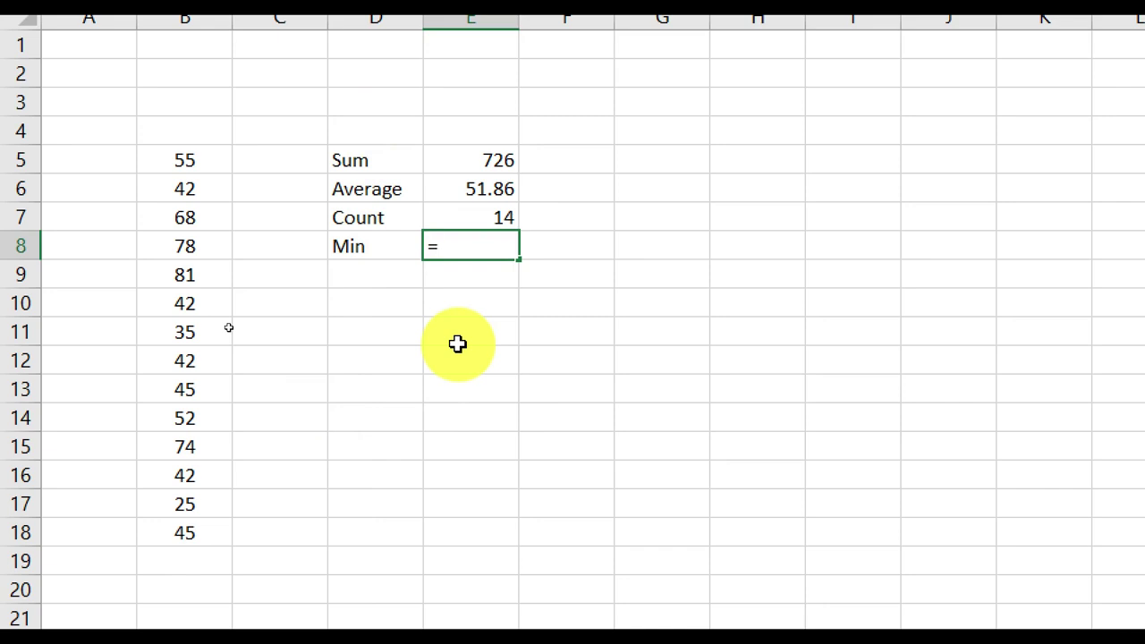
Step: Enter a MIN formula in cell E8 over B5:B18 and check it against the smallest number in column B
{"action": "type", "text": "min"}
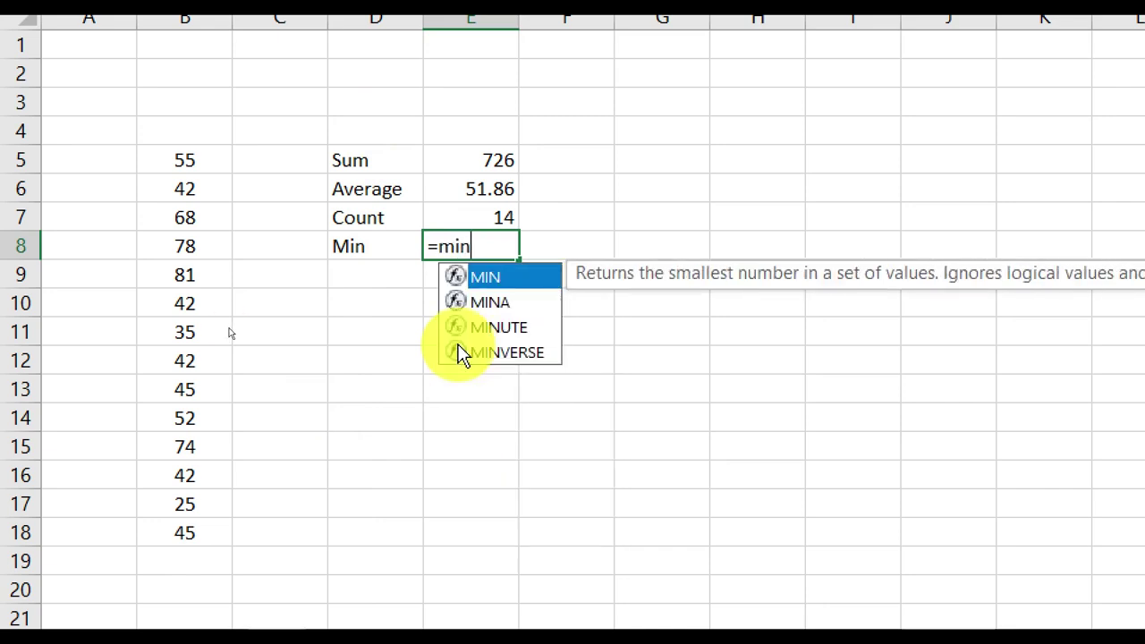
{"action": "type", "text": "("}
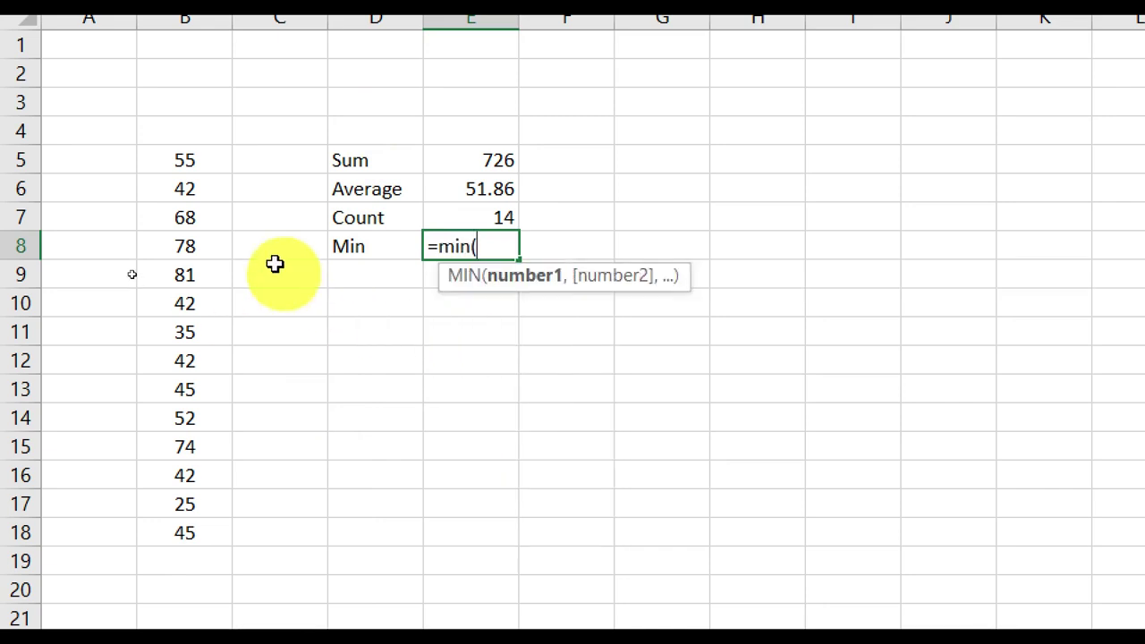
{"action": "left_click", "coordinate": [210, 167]}
{"action": "left_click_drag", "start_coordinate": [210, 167], "coordinate": [209, 533]}
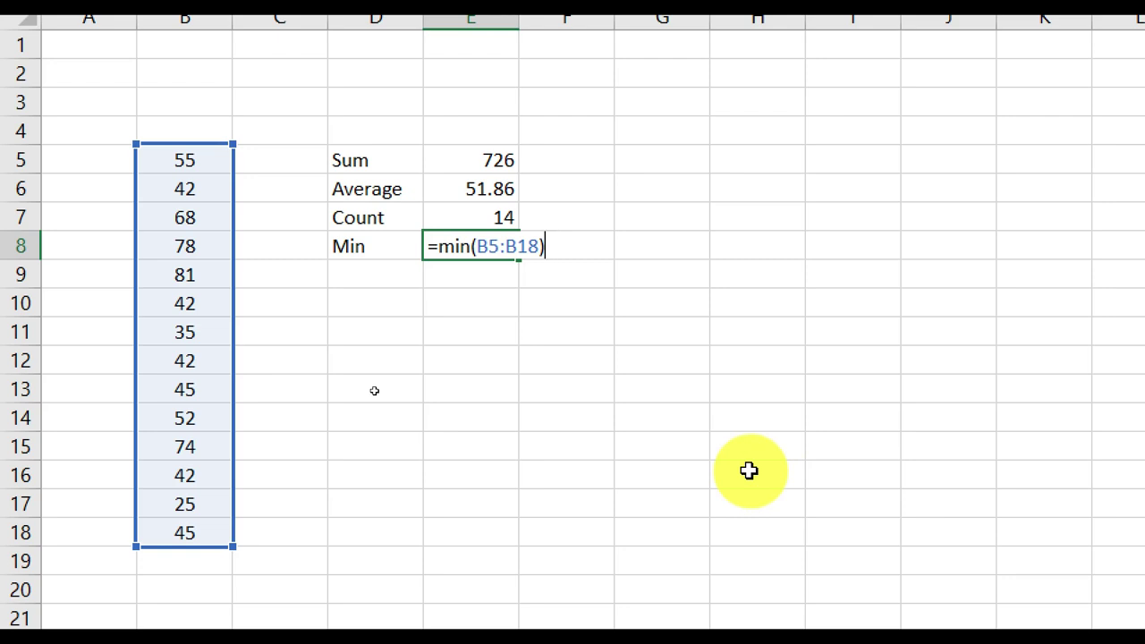
{"action": "key", "text": "Return"}
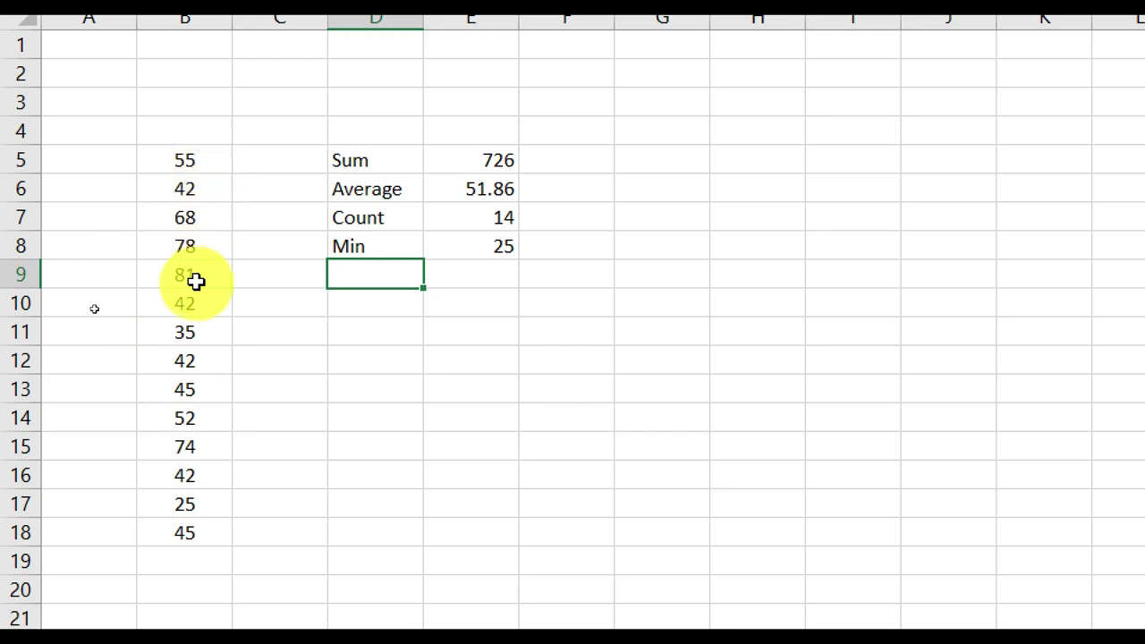
{"action": "left_click", "coordinate": [185, 510]}
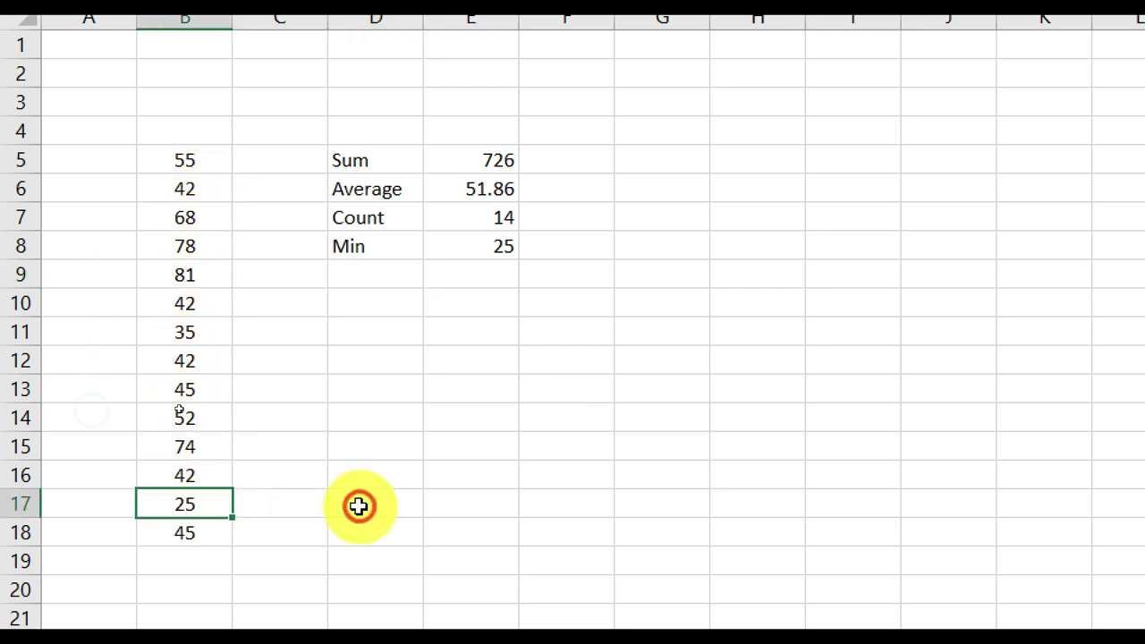
Step: Label cell D9 as "Max" and enter a MAX formula over B5:B18 in cell E9
{"action": "left_click", "coordinate": [376, 275]}
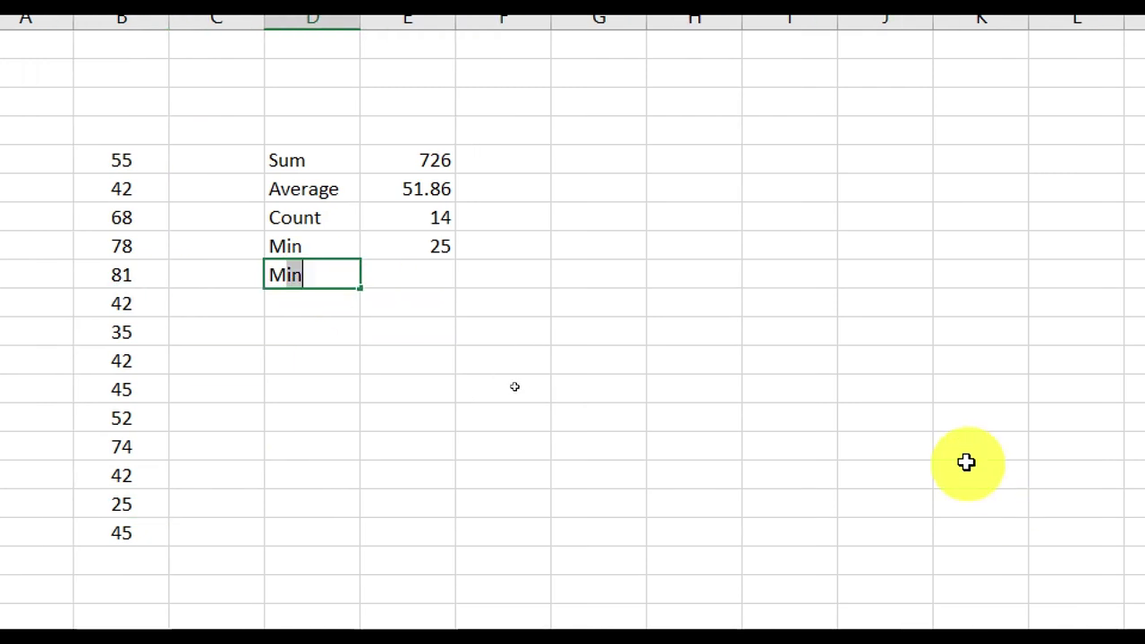
{"action": "key", "text": "Tab"}
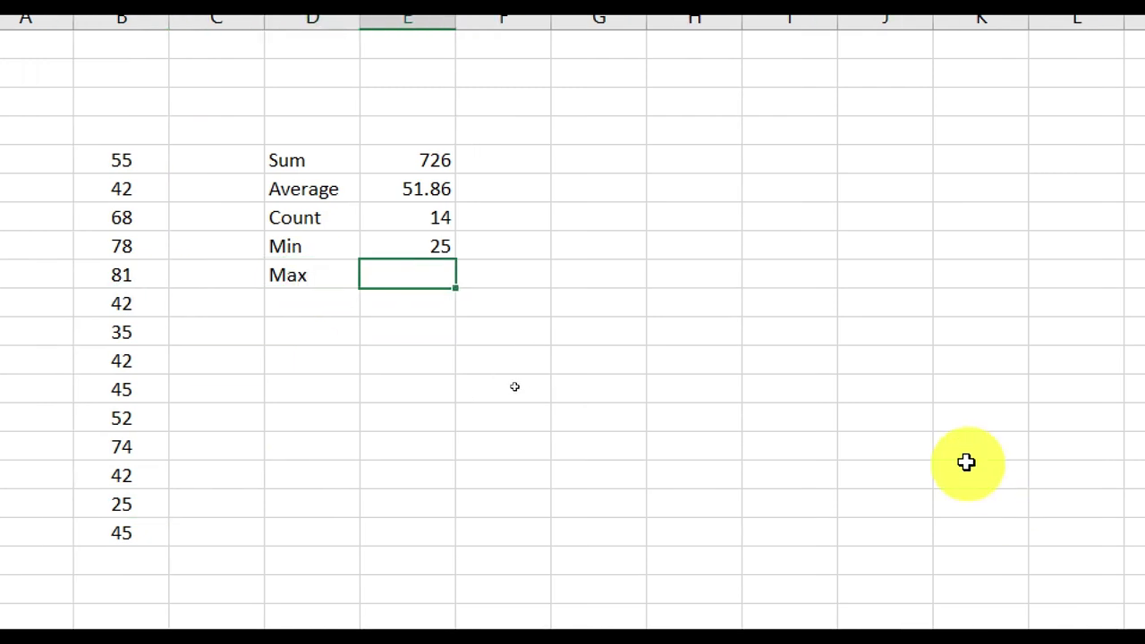
{"action": "type", "text": "=max("}
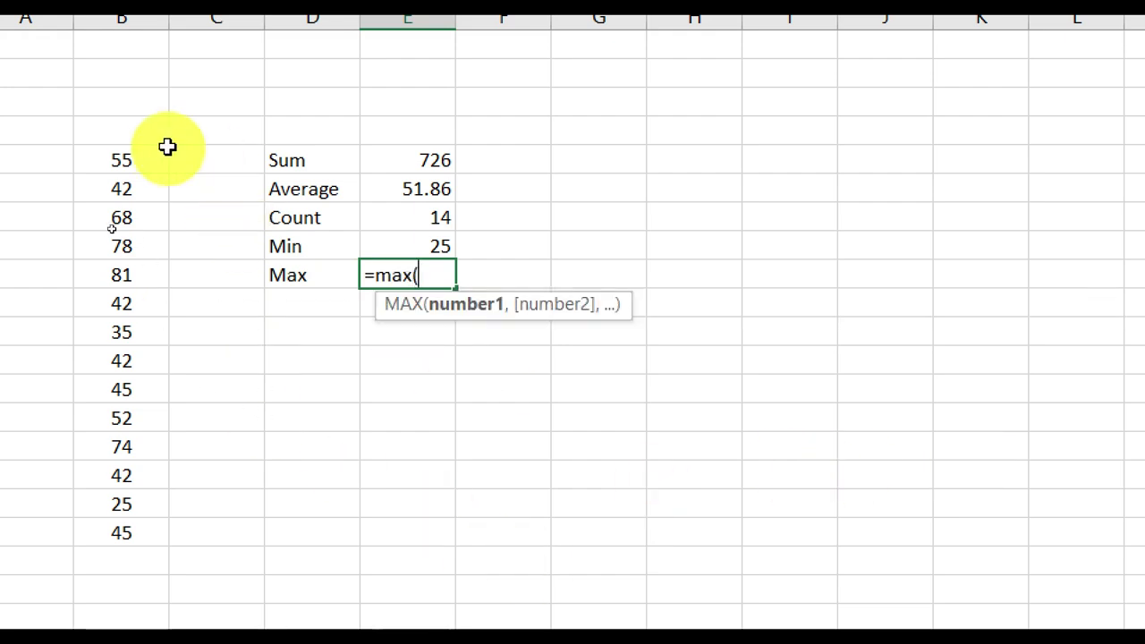
{"action": "left_click_drag", "start_coordinate": [143, 159], "coordinate": [143, 526]}
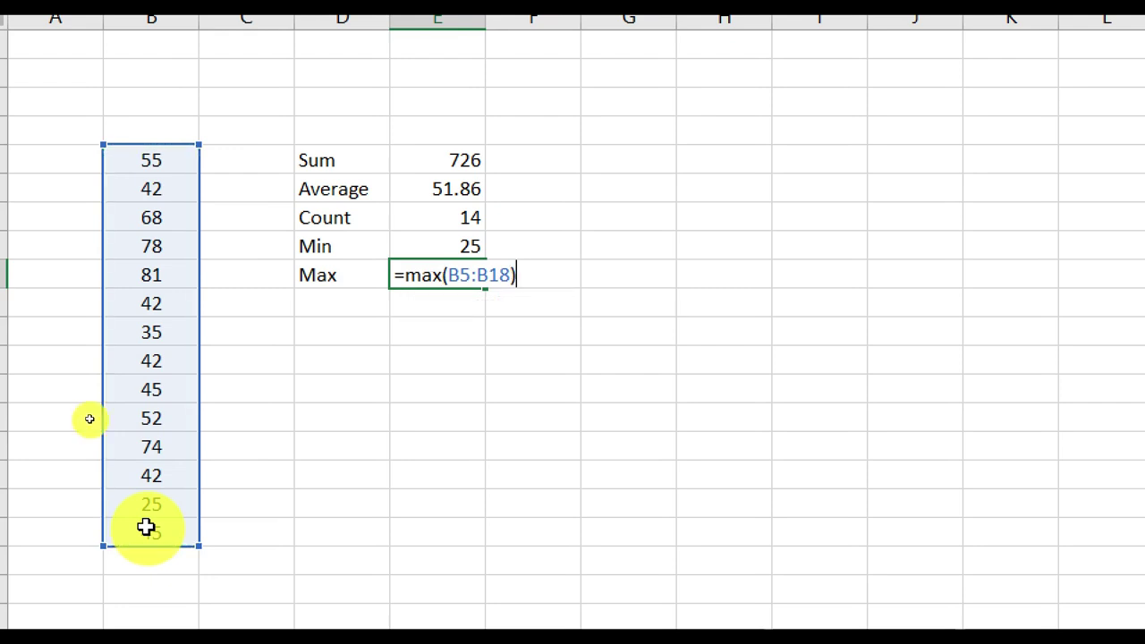
{"action": "key", "text": "Return"}
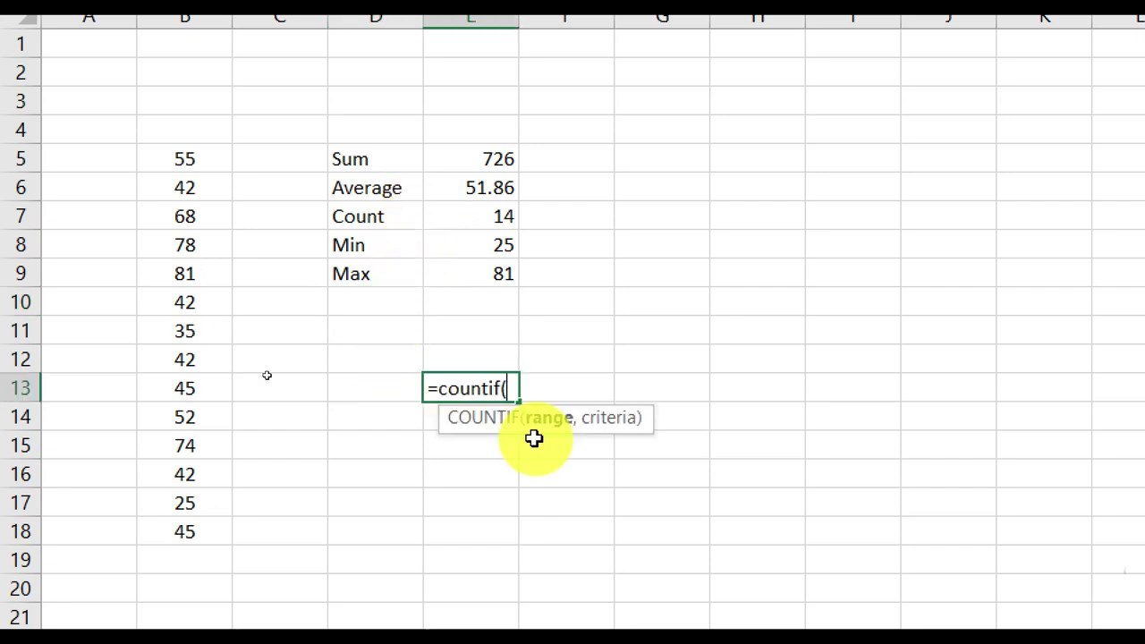
Step: Abandon the unfinished formula in cell E13 and label cell D13 as "countif()"
{"action": "key", "text": "Escape"}
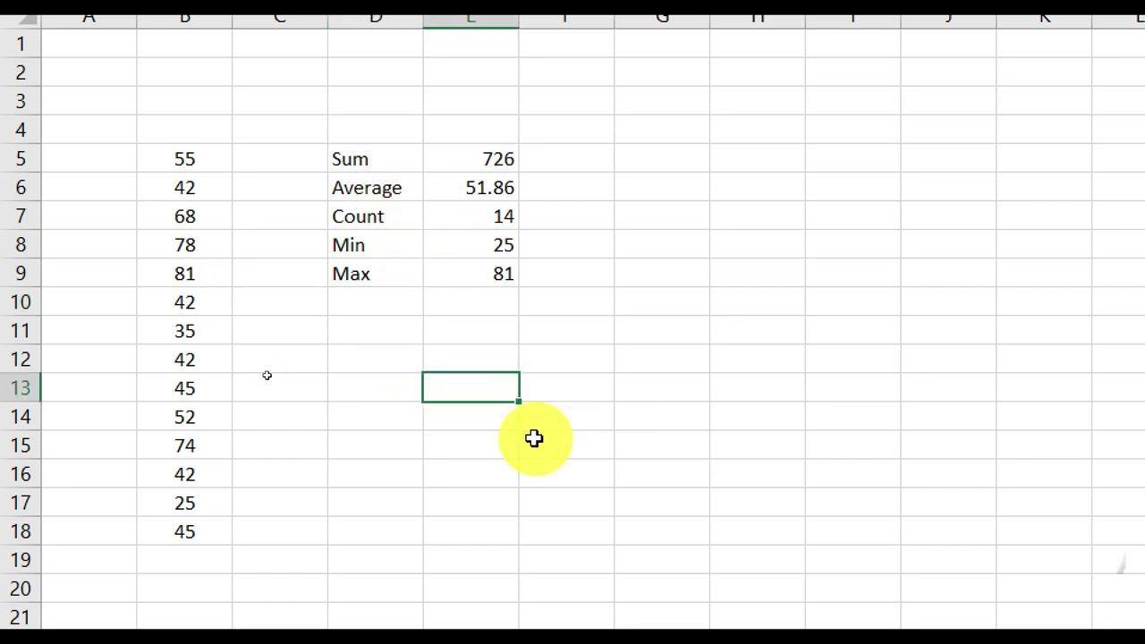
{"action": "left_click", "coordinate": [376, 386]}
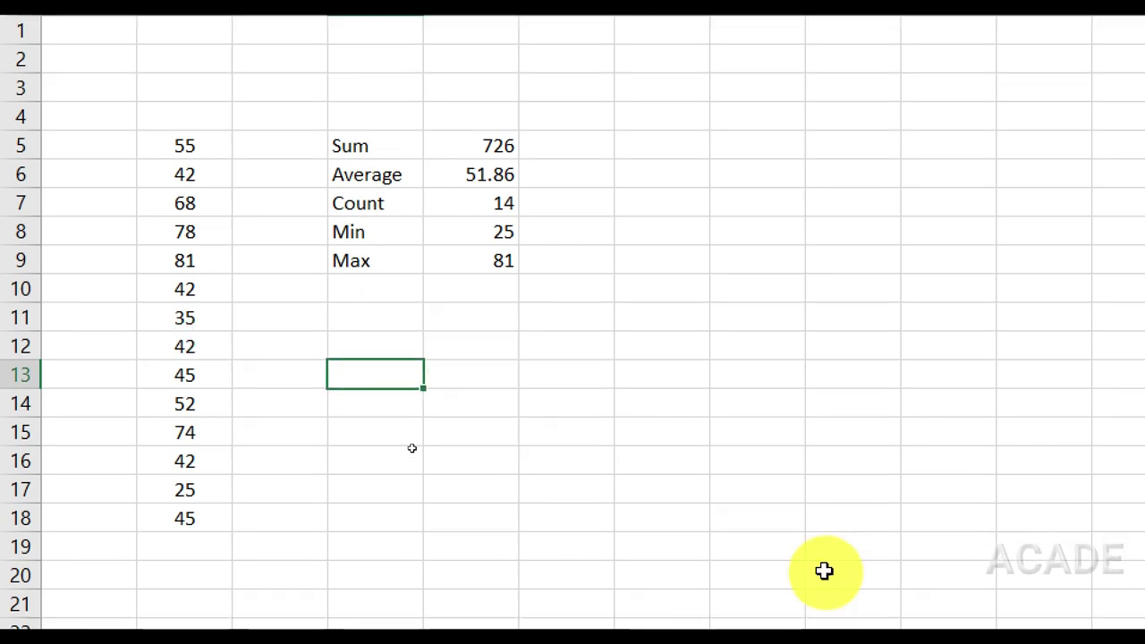
{"action": "type", "text": "countif()"}
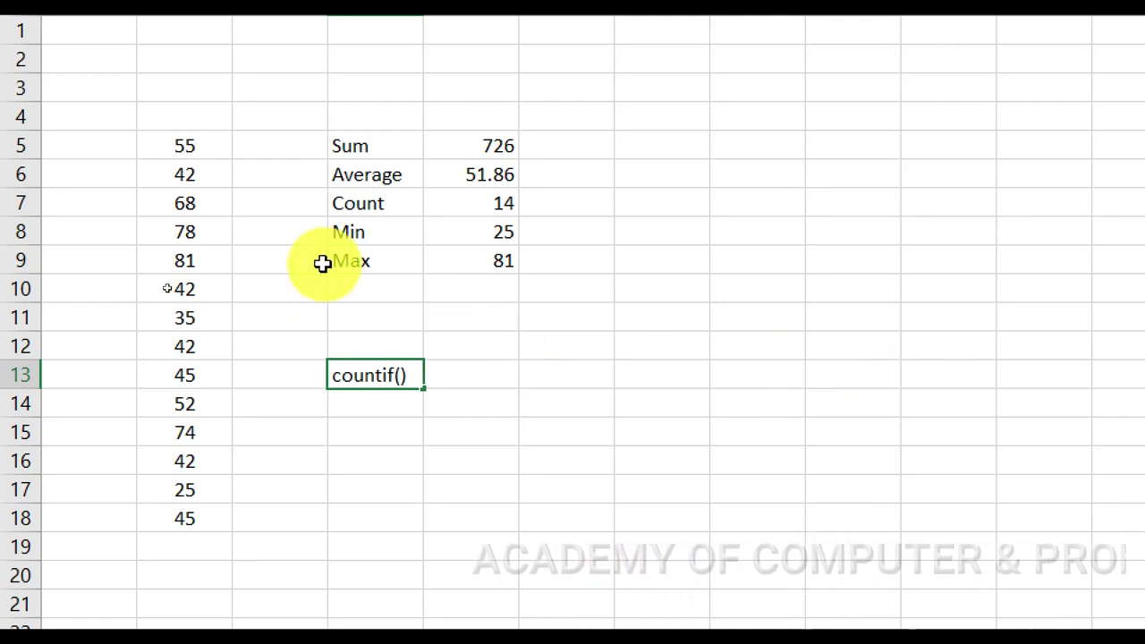
Step: Append "()" to the Max, Min, Count, Average and Sum labels in D5:D9
{"action": "double_click", "coordinate": [388, 257]}
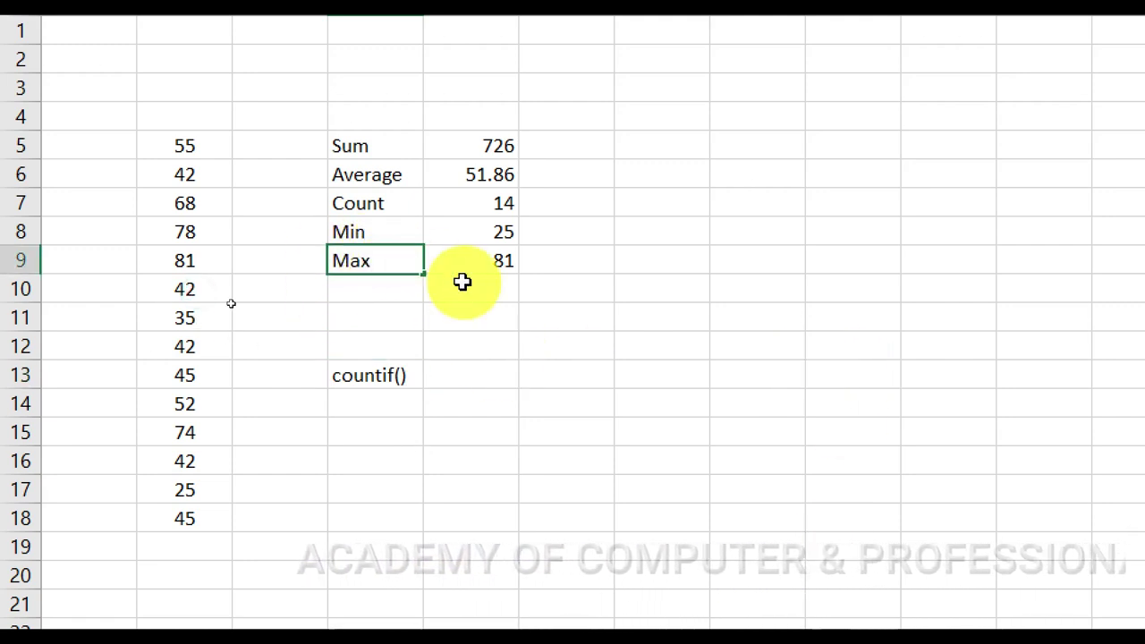
{"action": "type", "text": "()"}
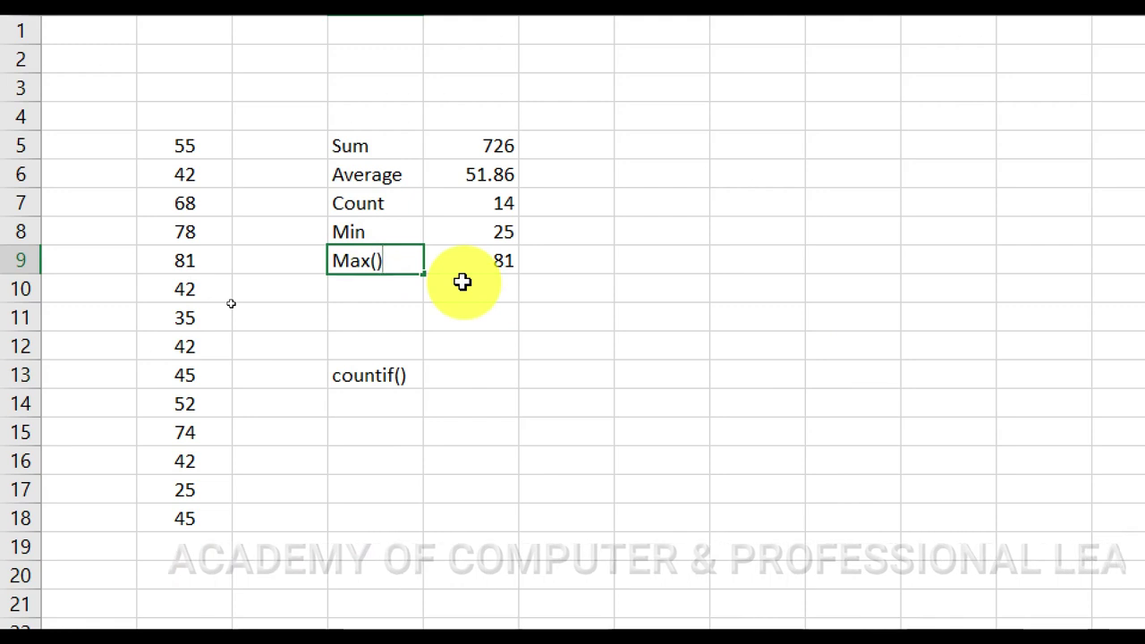
{"action": "double_click", "coordinate": [410, 237]}
{"action": "type", "text": "()"}
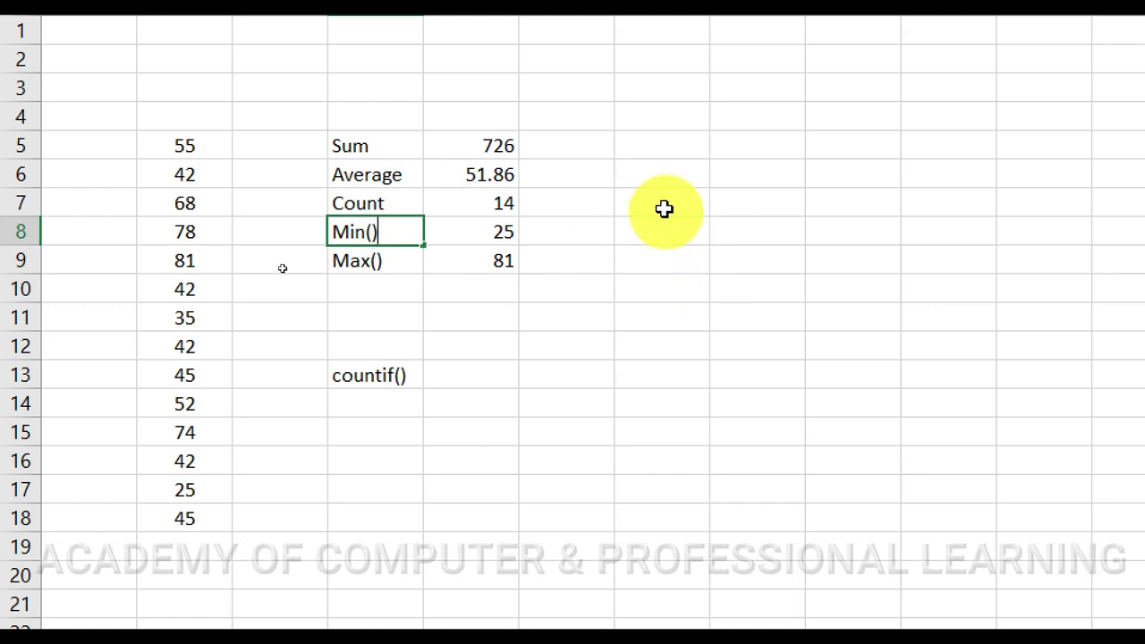
{"action": "double_click", "coordinate": [396, 205]}
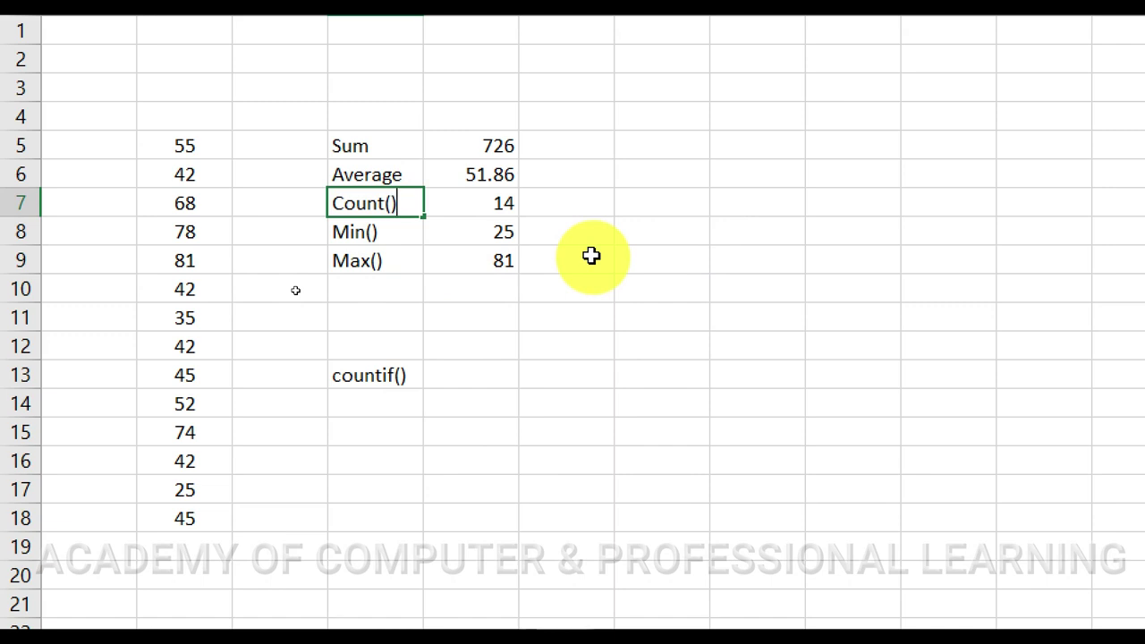
{"action": "left_click", "coordinate": [405, 174]}
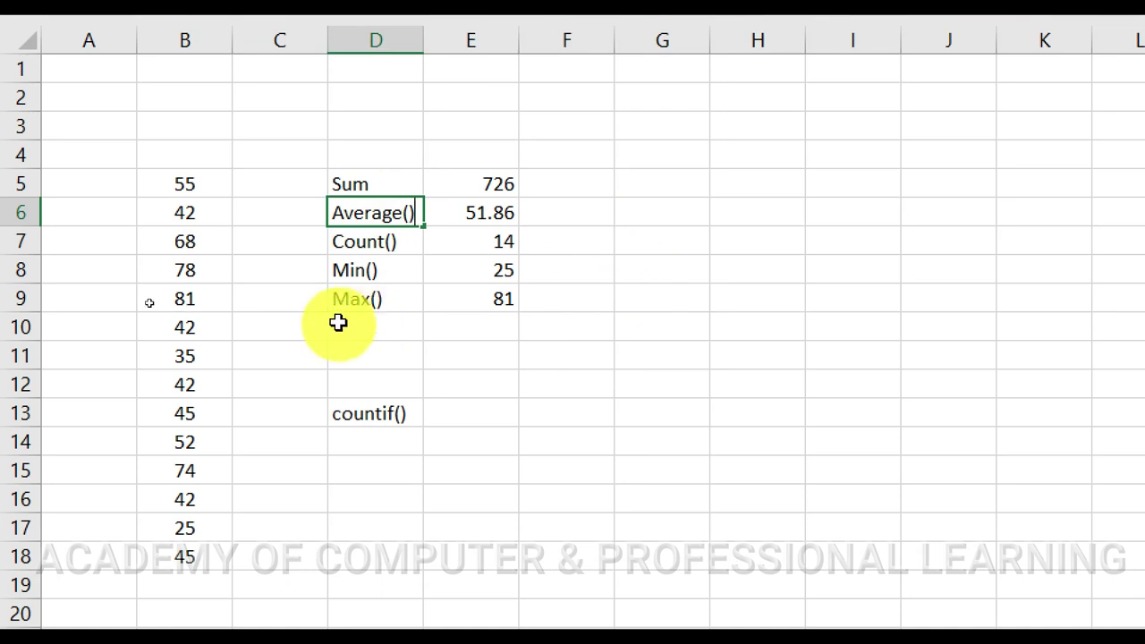
{"action": "double_click", "coordinate": [391, 182]}
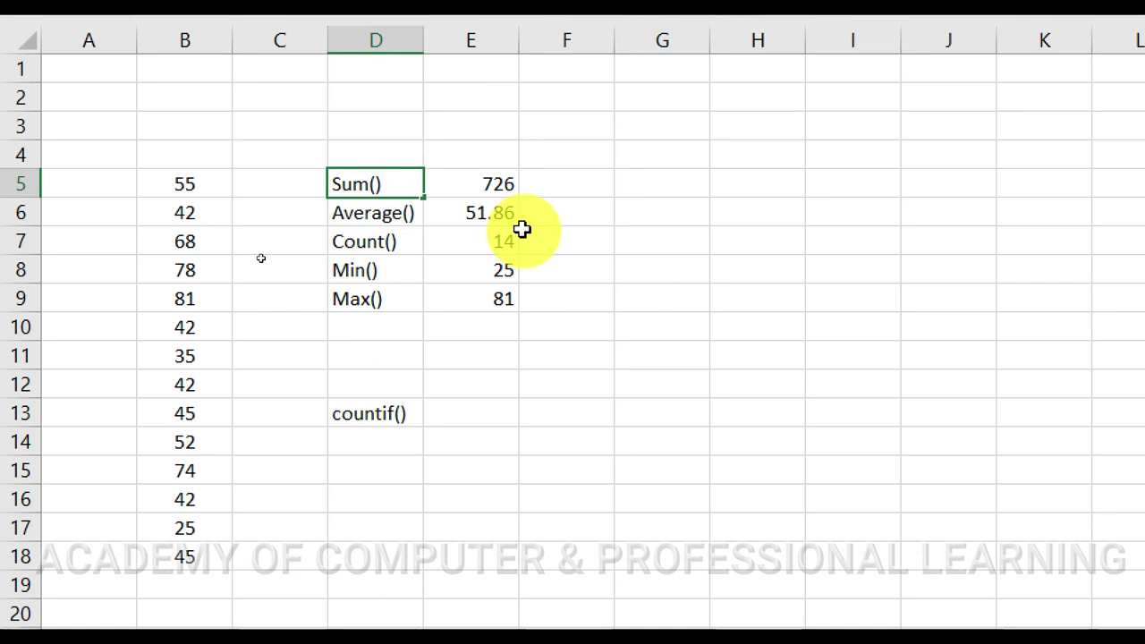
{"action": "left_click", "coordinate": [394, 220]}
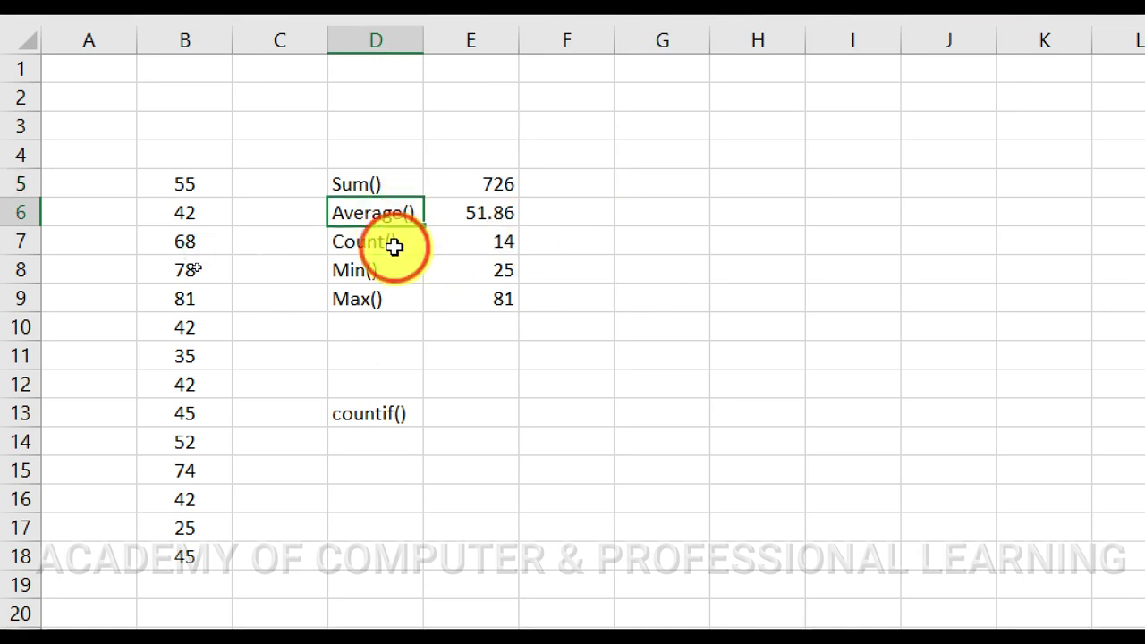
{"action": "left_click", "coordinate": [393, 243]}
{"action": "left_click", "coordinate": [385, 271]}
{"action": "left_click", "coordinate": [384, 302]}
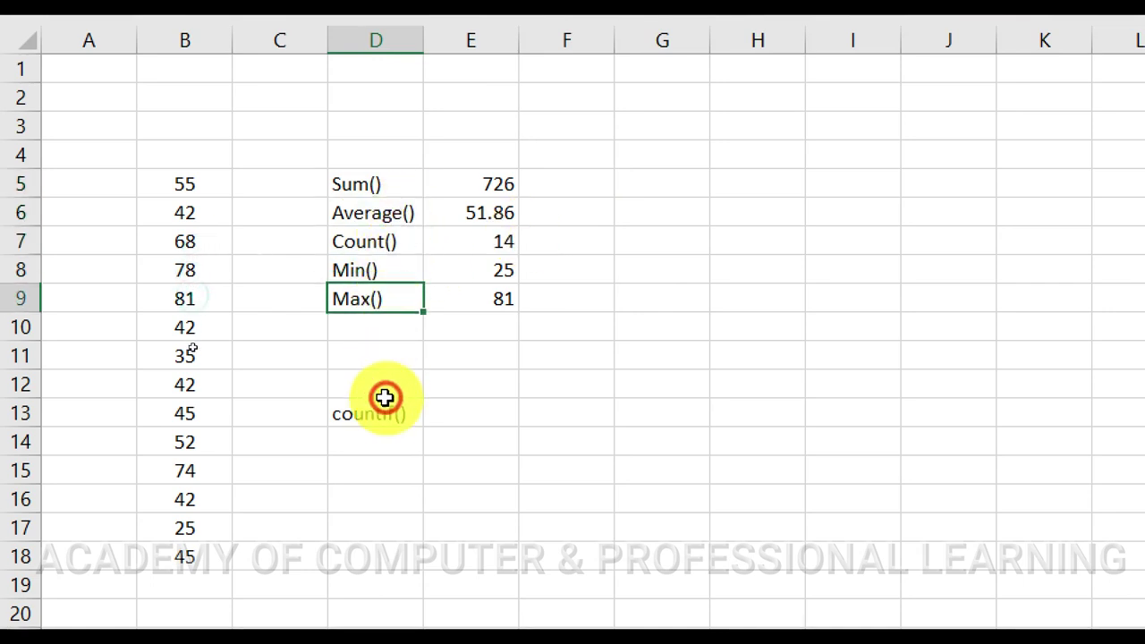
Step: Enter a COUNTIF formula in cell E13 that counts the entries equal to 42 in B5:B18
{"action": "left_click", "coordinate": [492, 415]}
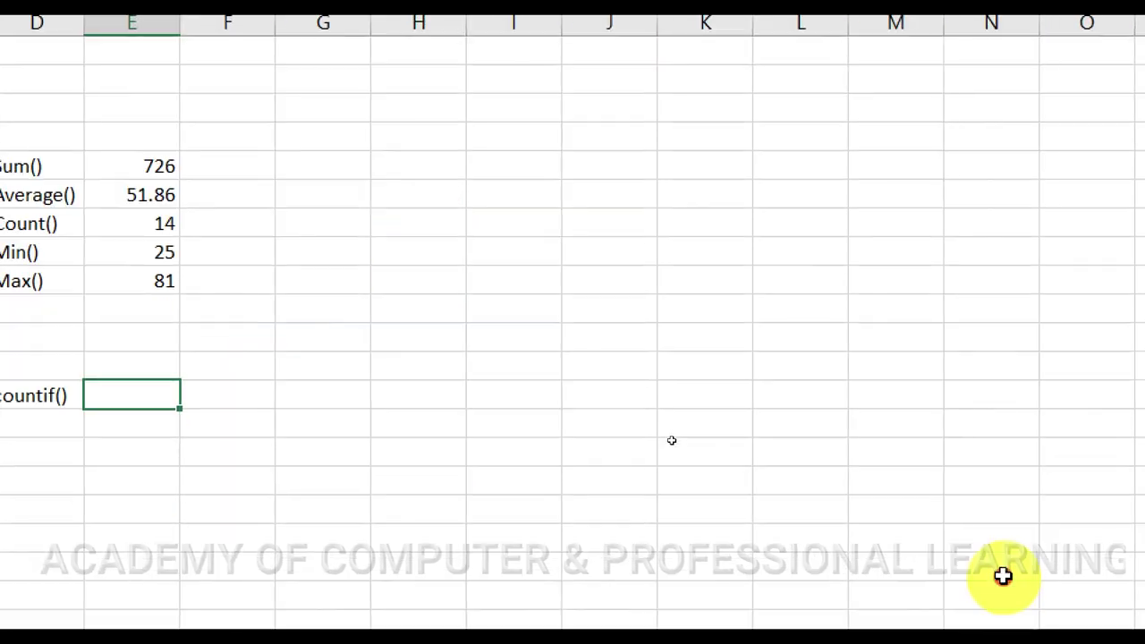
{"action": "type", "text": "=countif("}
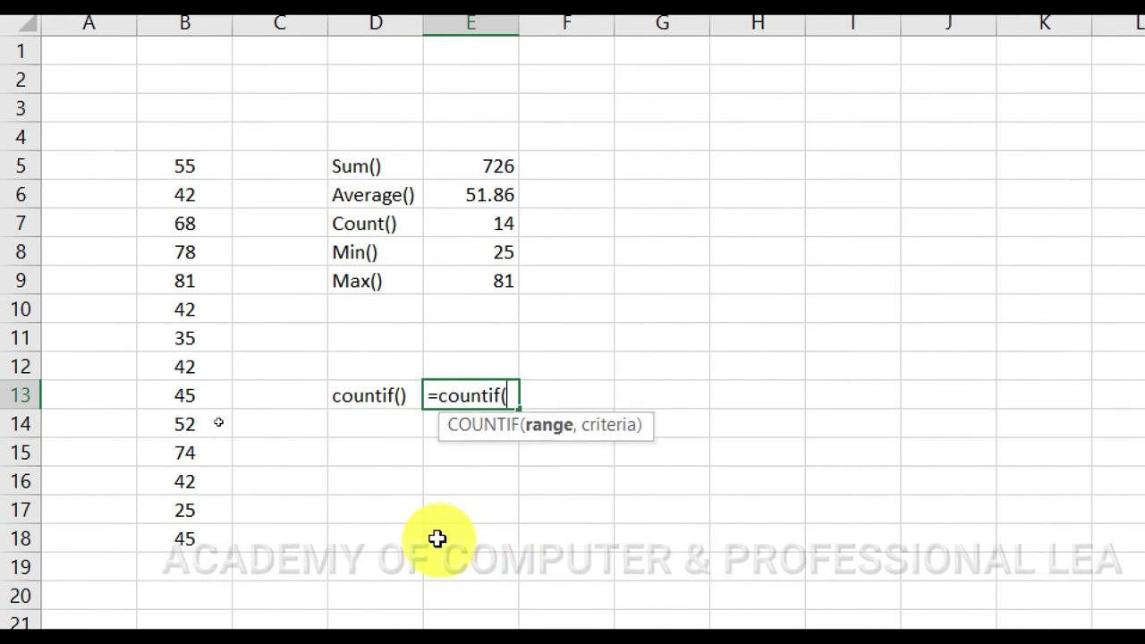
{"action": "left_click_drag", "start_coordinate": [204, 166], "coordinate": [258, 527]}
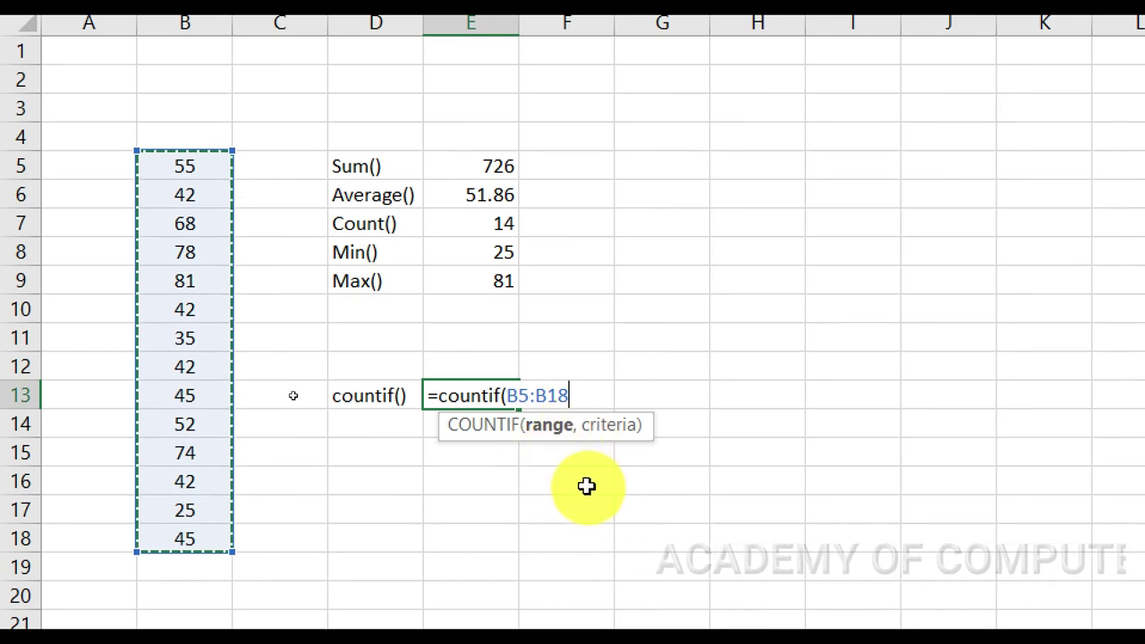
{"action": "type", "text": ",42"}
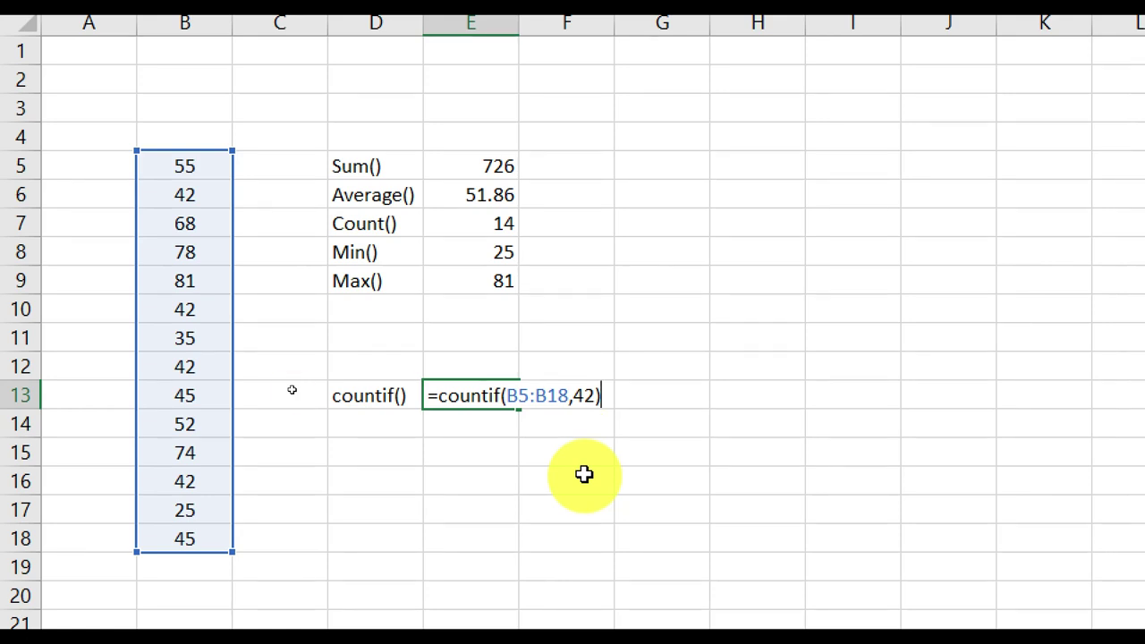
{"action": "key", "text": "Return"}
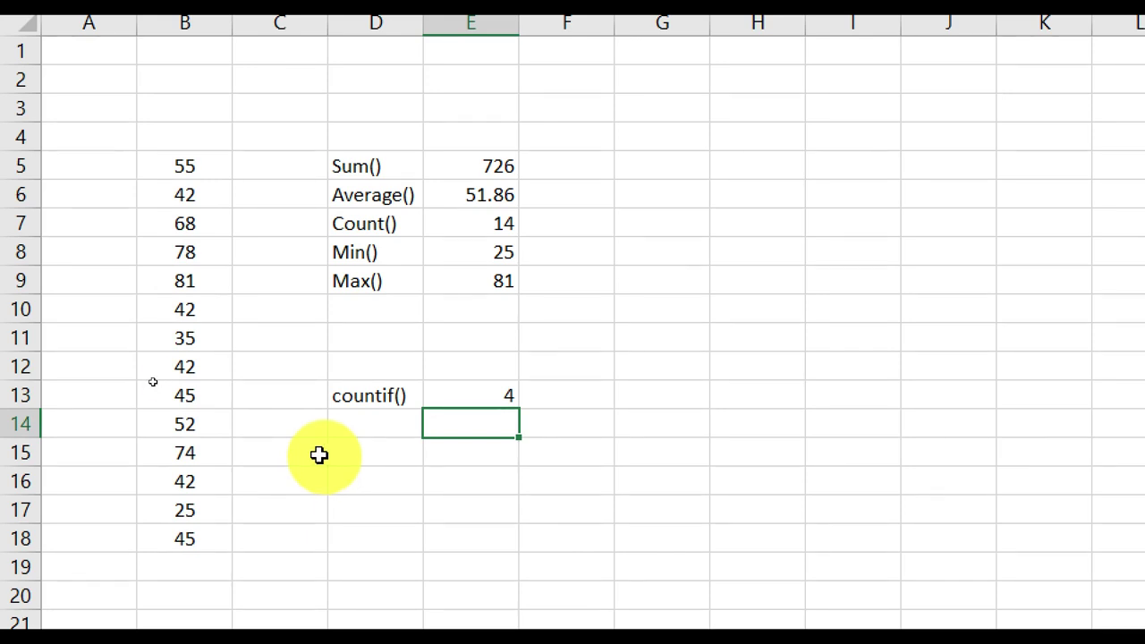
Step: Go through the cells containing 42 in column B and change cell B13 to 42
{"action": "left_click", "coordinate": [167, 195]}
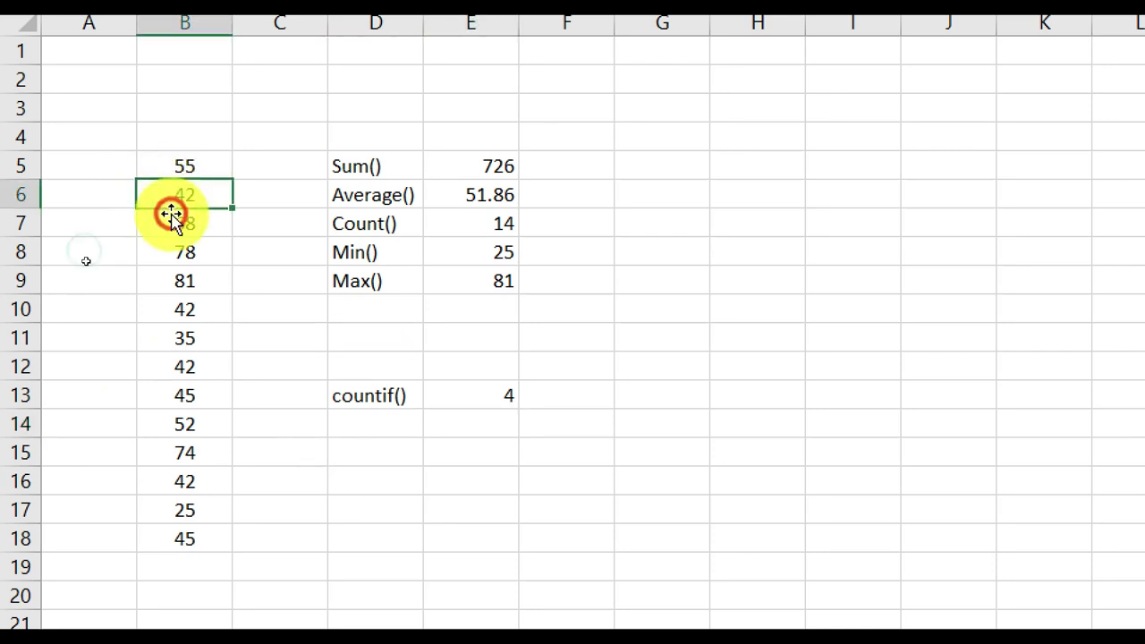
{"action": "left_click", "coordinate": [179, 309]}
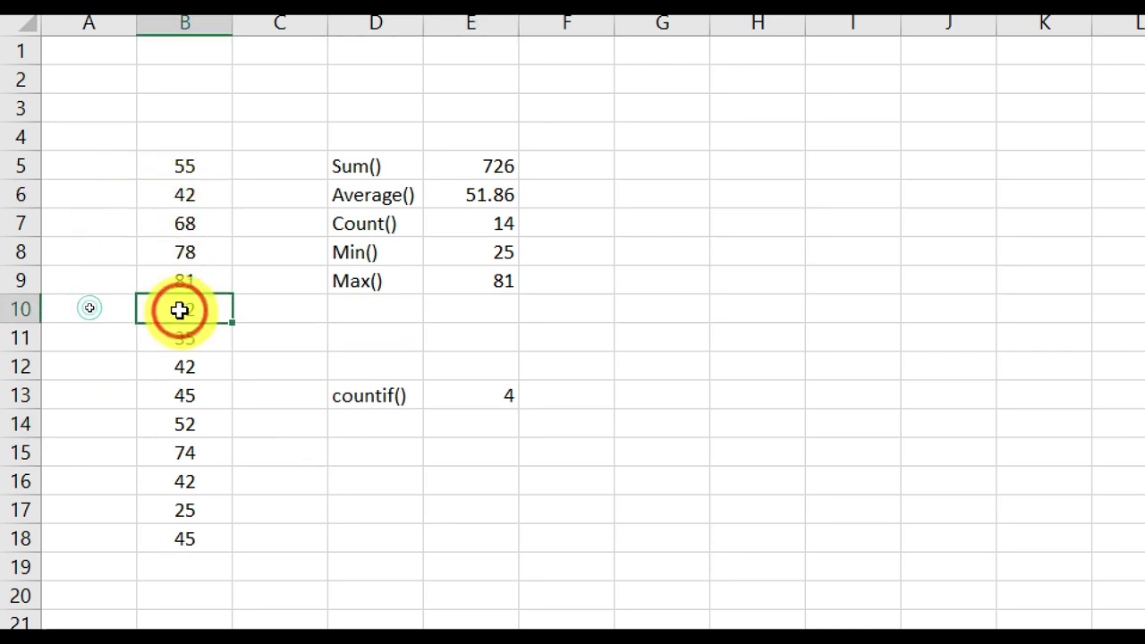
{"action": "left_click", "coordinate": [176, 367]}
{"action": "left_click", "coordinate": [177, 395]}
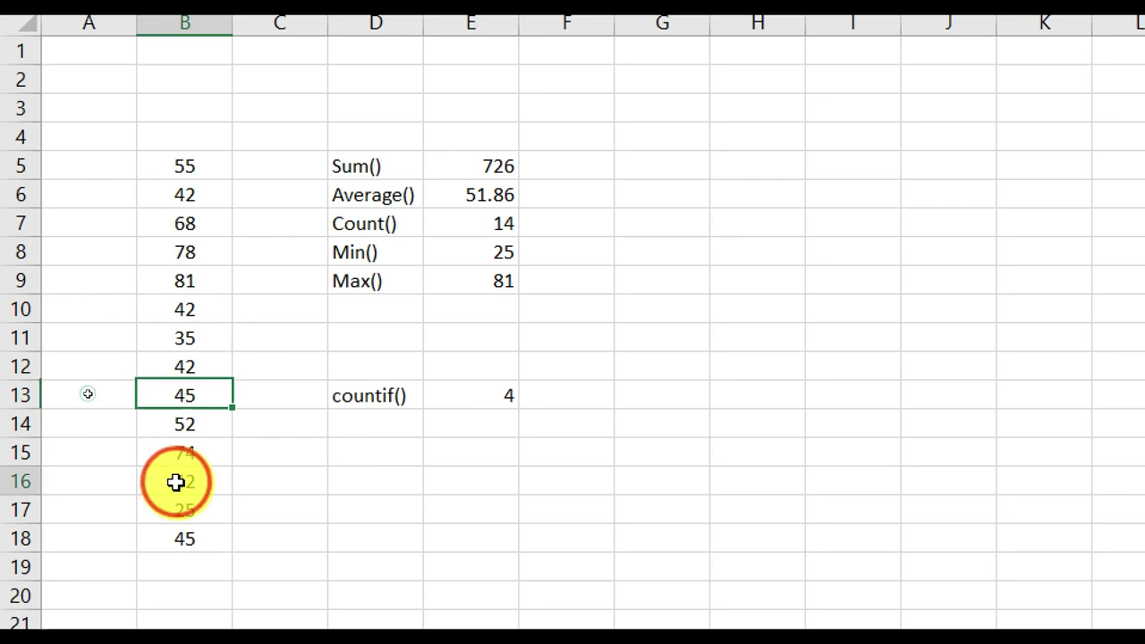
{"action": "left_click", "coordinate": [175, 482]}
{"action": "left_click", "coordinate": [205, 400]}
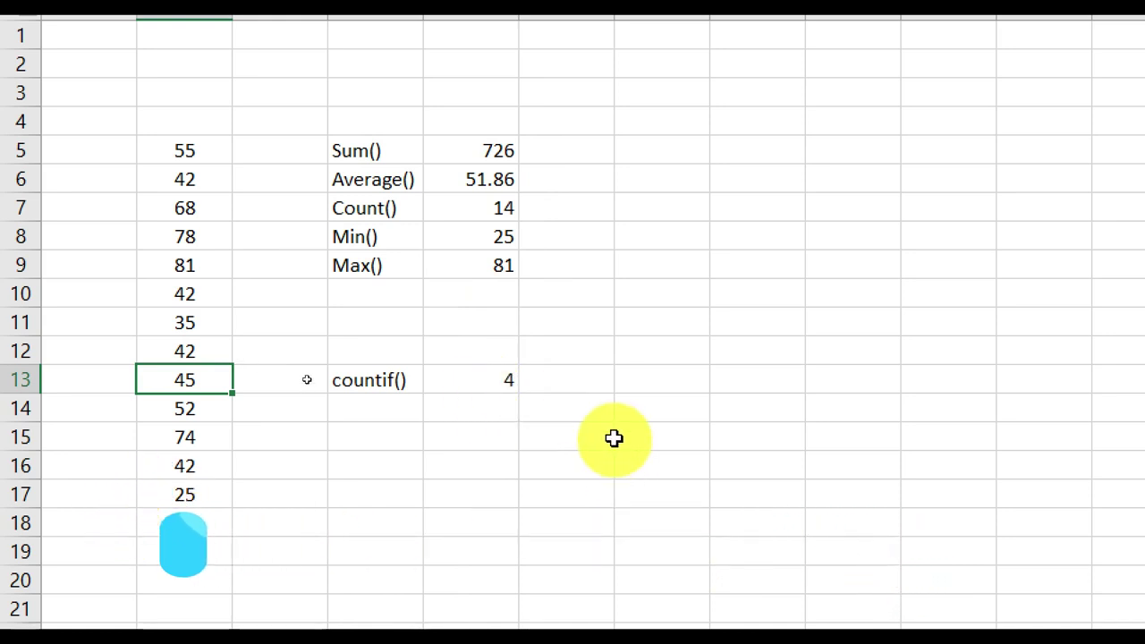
{"action": "key", "text": "Return"}
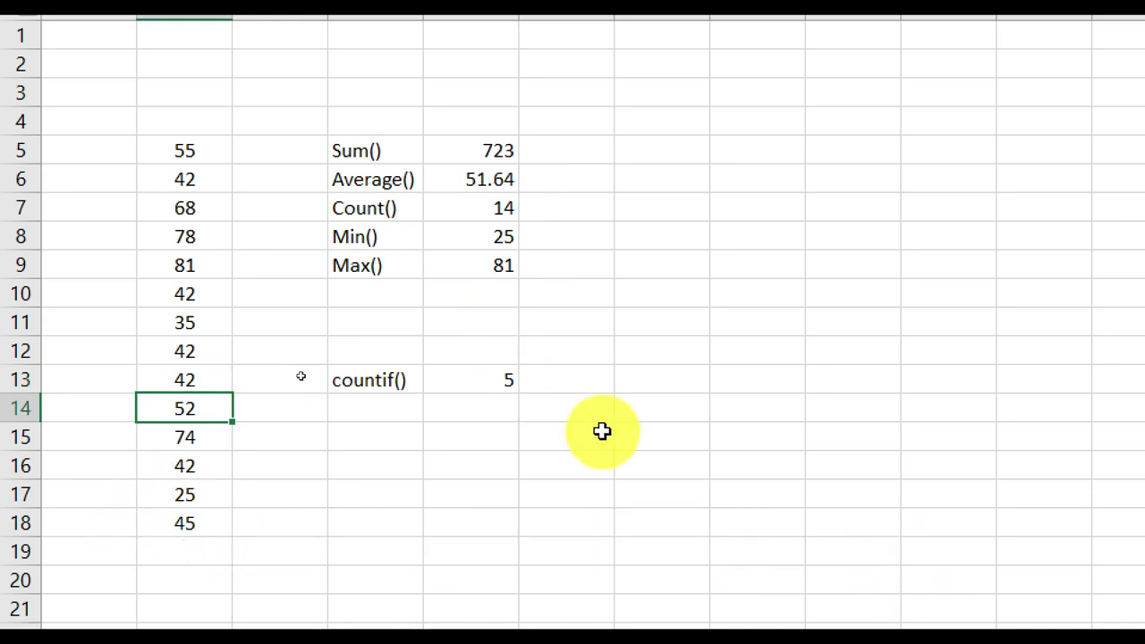